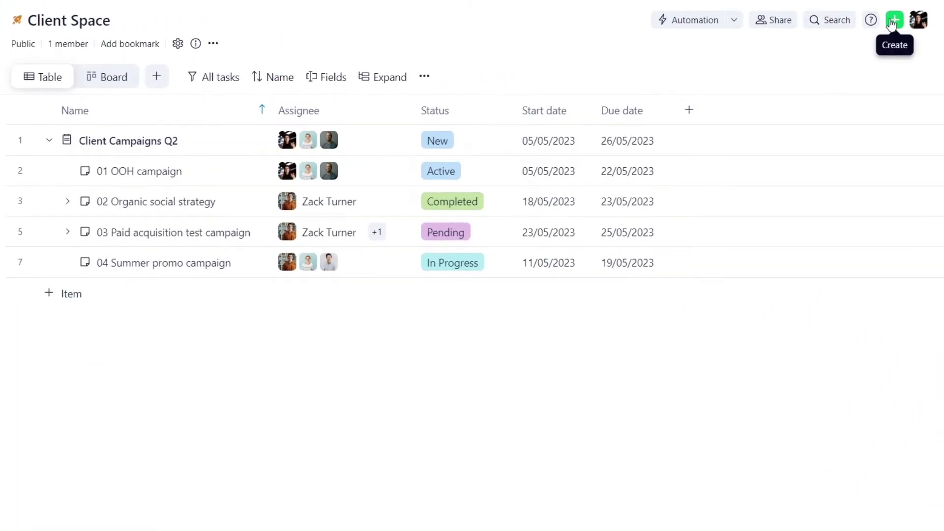
Start a new IT Request form in Manage forms and add a single-choice question.
{"action": "left_click", "coordinate": [894, 22]}
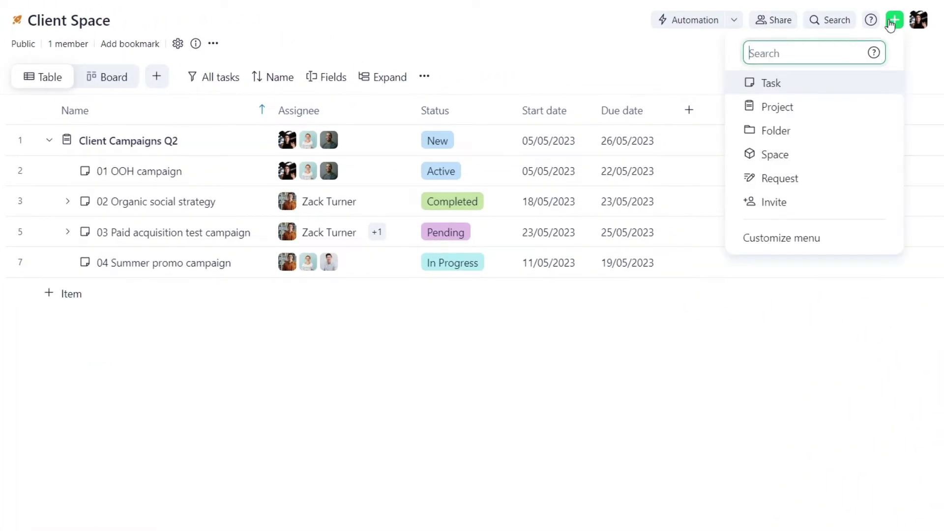
{"action": "left_click", "coordinate": [780, 179]}
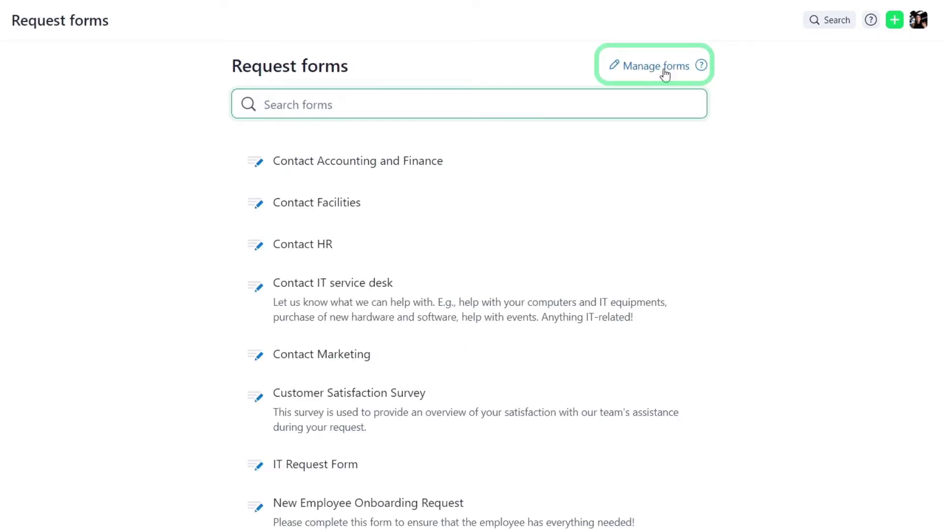
{"action": "left_click", "coordinate": [663, 69]}
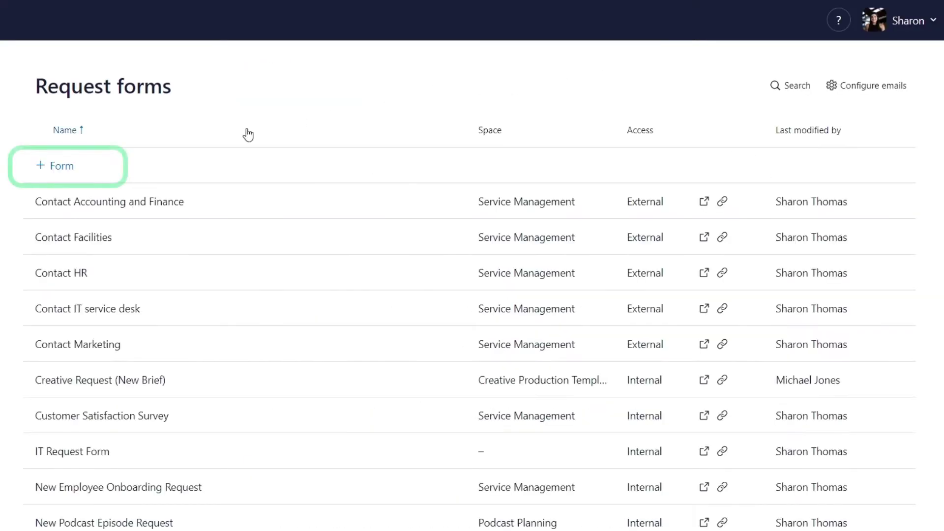
{"action": "left_click", "coordinate": [54, 170]}
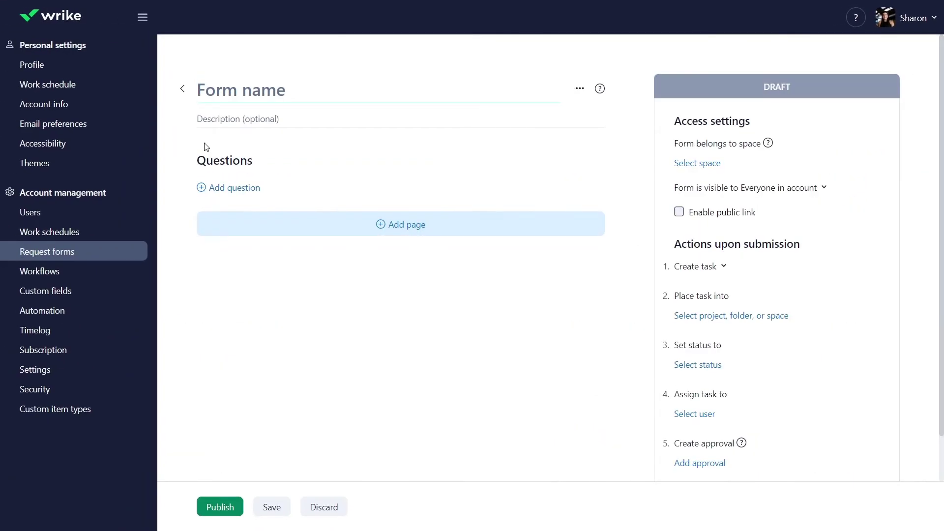
{"action": "type", "text": "IT Request form"}
{"action": "left_click", "coordinate": [222, 187]}
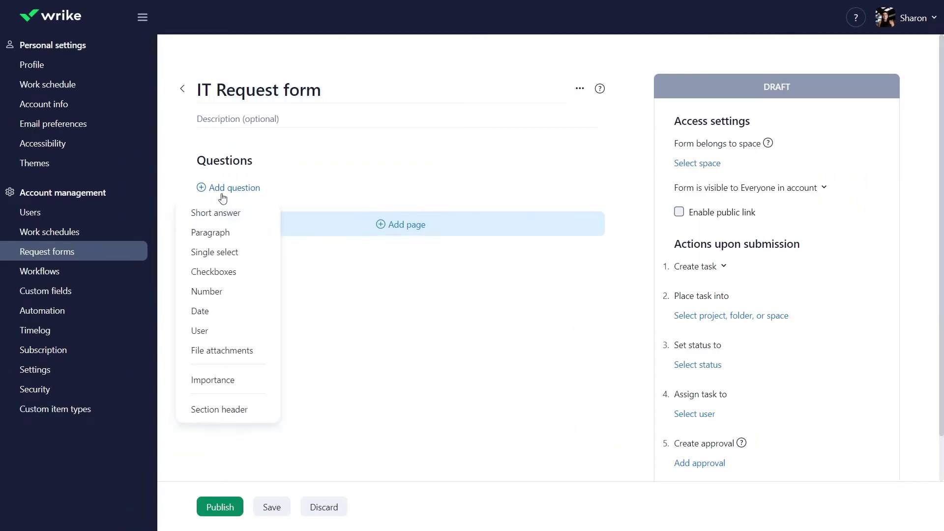
{"action": "left_click", "coordinate": [213, 252]}
{"action": "type", "text": "Select your offic"}
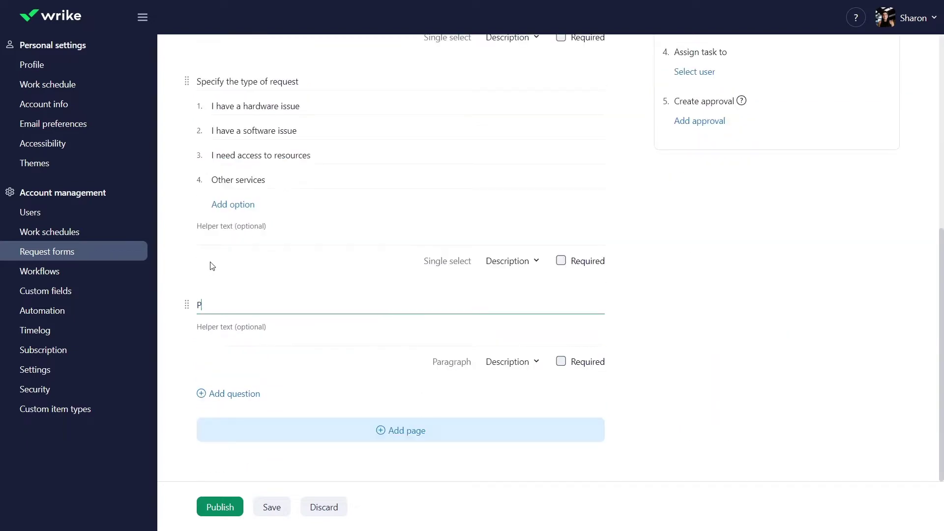
{"action": "type", "text": "rovide additional informationDue date"}
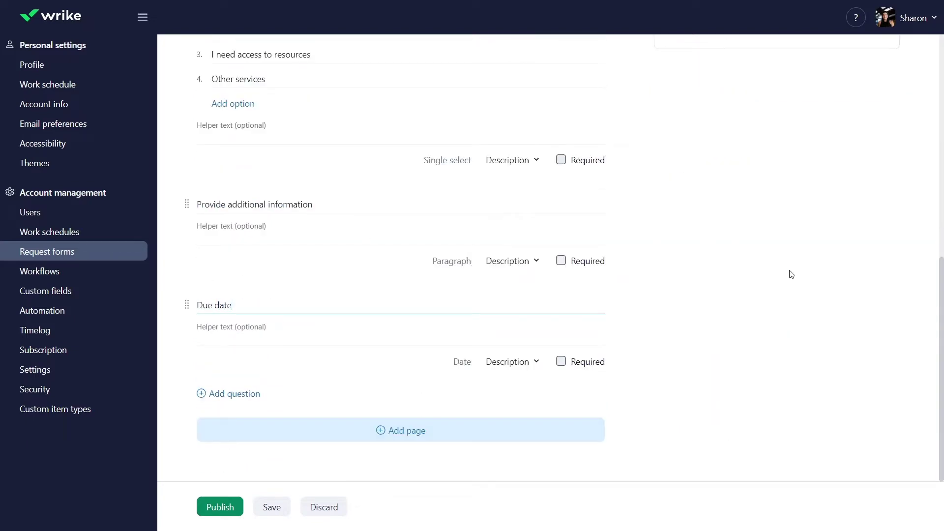
{"action": "scroll", "coordinate": [790, 274], "scroll_direction": "up", "scroll_amount": 10}
{"action": "left_click", "coordinate": [767, 168]}
{"action": "scroll", "coordinate": [738, 294], "scroll_direction": "down", "scroll_amount": 2}
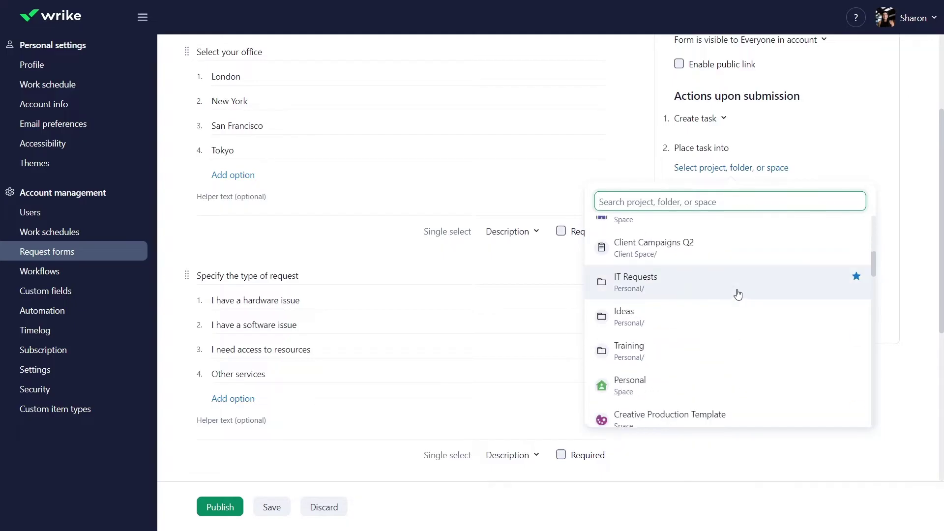
{"action": "scroll", "coordinate": [738, 293], "scroll_direction": "down", "scroll_amount": 3}
{"action": "scroll", "coordinate": [708, 310], "scroll_direction": "down", "scroll_amount": 2}
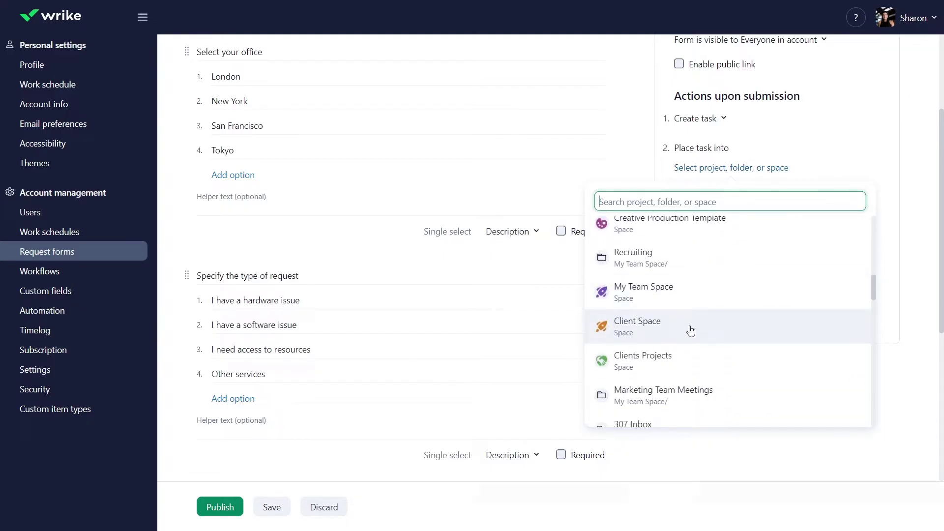
{"action": "left_click", "coordinate": [691, 331]}
{"action": "left_click", "coordinate": [699, 217]}
{"action": "left_click", "coordinate": [709, 259]}
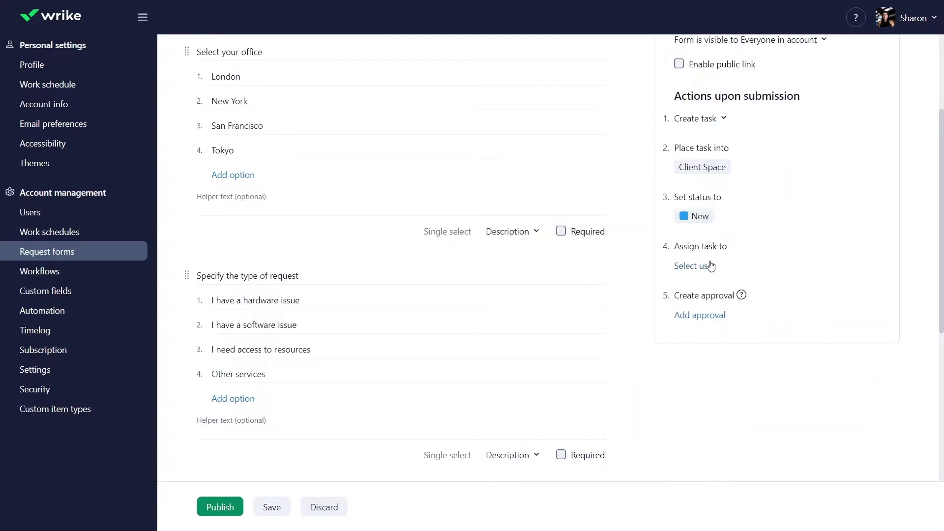
{"action": "left_click", "coordinate": [707, 265]}
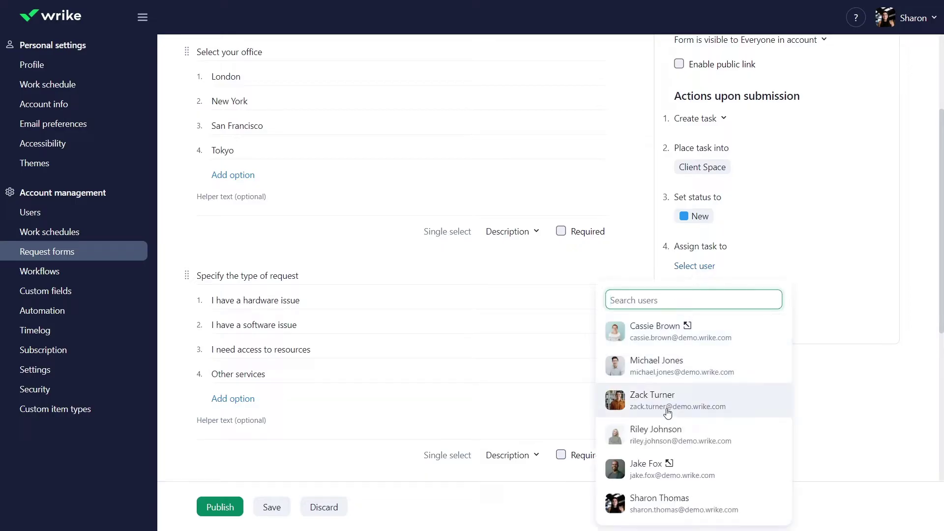
{"action": "left_click", "coordinate": [667, 402]}
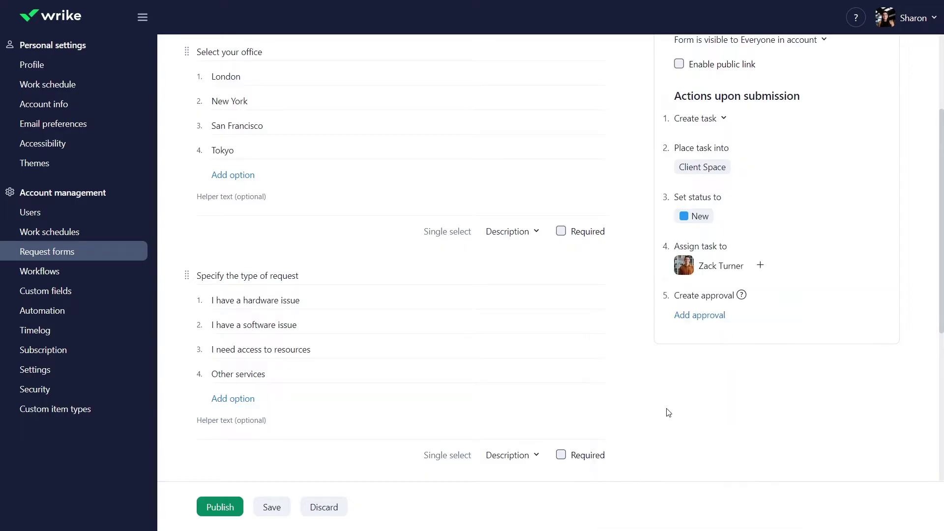
Publish the form, then choose San Francisco office and 'I need access to resources'.
{"action": "left_click", "coordinate": [209, 518]}
{"action": "left_click", "coordinate": [563, 161]}
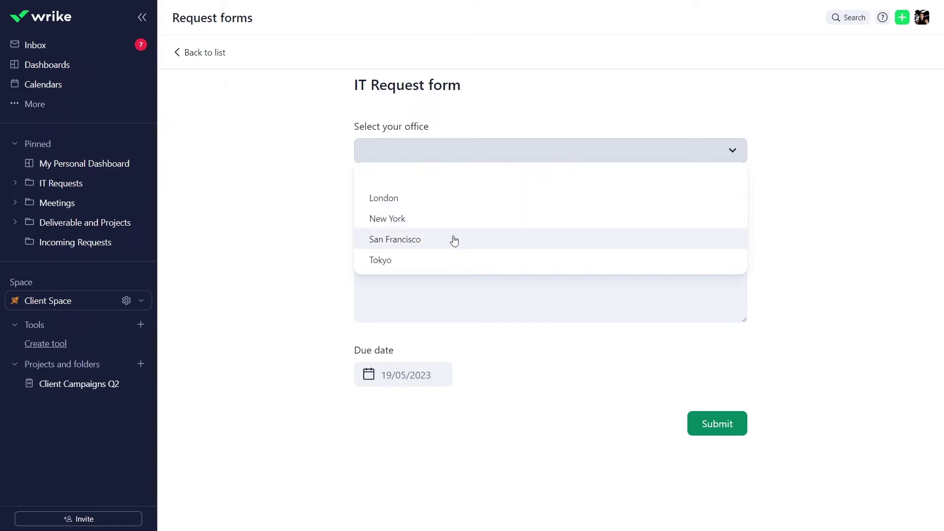
{"action": "left_click", "coordinate": [451, 240]}
{"action": "left_click", "coordinate": [551, 214]}
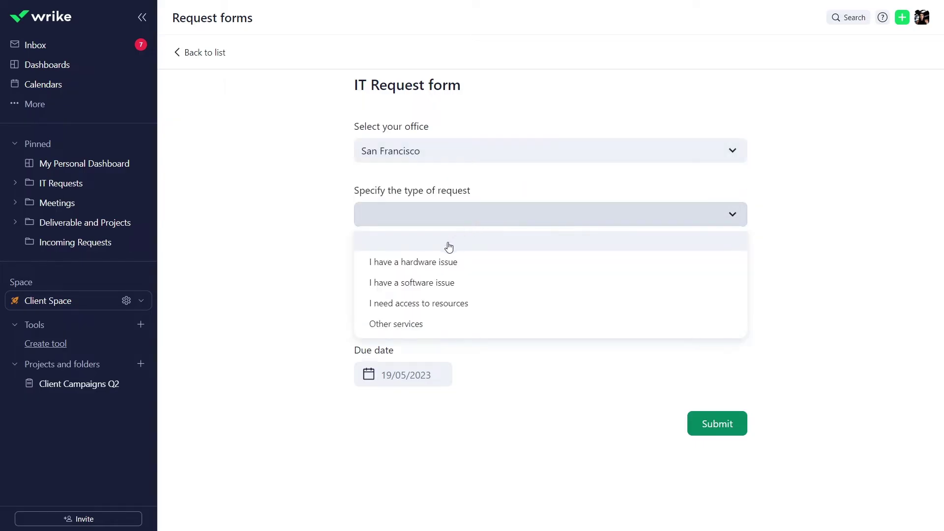
{"action": "left_click", "coordinate": [422, 304]}
{"action": "type", "text": "I need access to the MS suite, ple"}
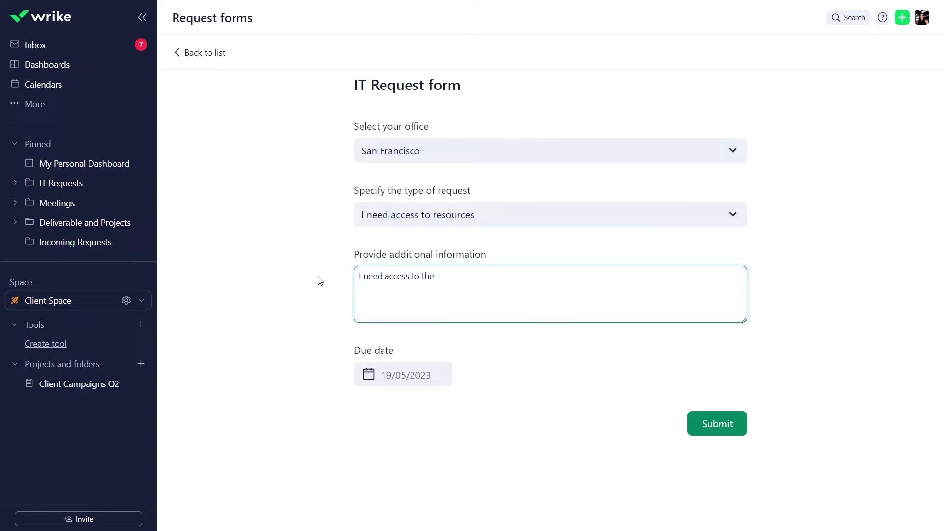
{"action": "type", "text": "ase."}
Set the due date to 22/05/2023 and submit the request.
{"action": "left_click", "coordinate": [406, 375]}
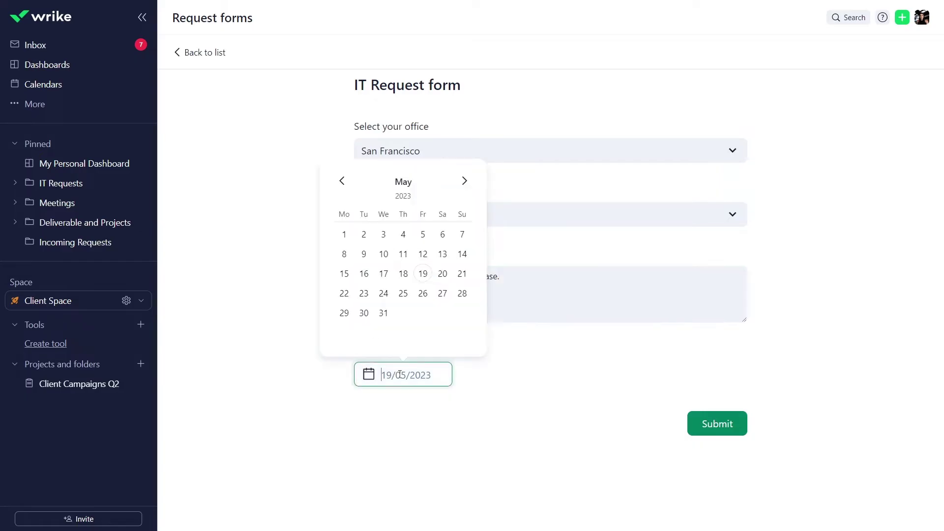
{"action": "left_click", "coordinate": [344, 294]}
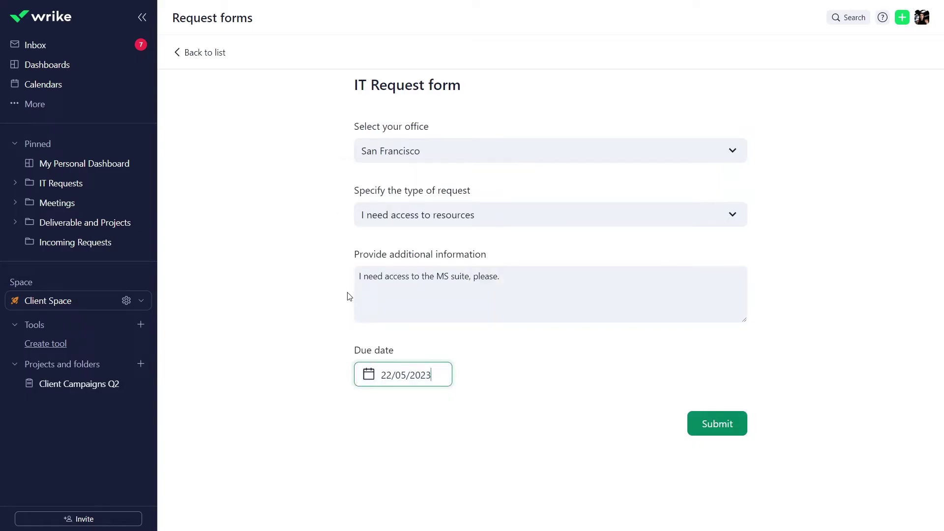
{"action": "left_click", "coordinate": [715, 422]}
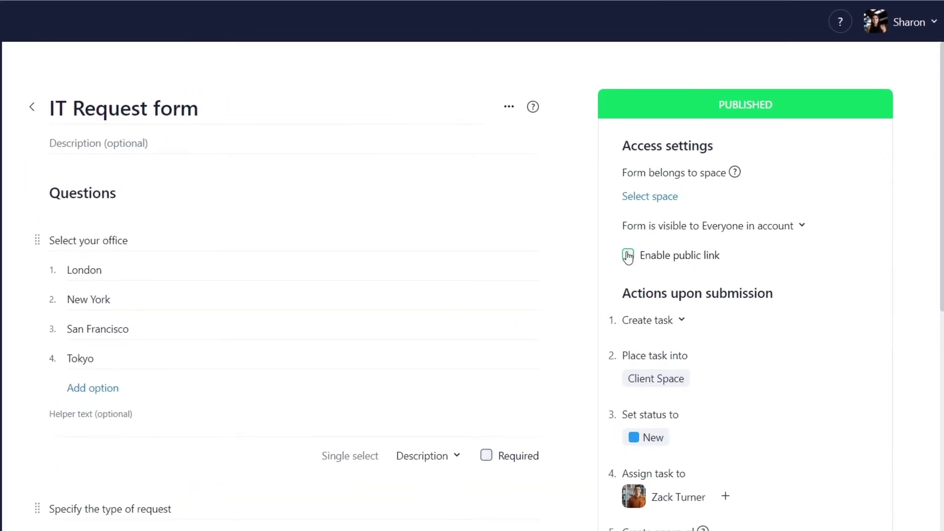
Enable the IT Request form's public link.
{"action": "left_click", "coordinate": [627, 255]}
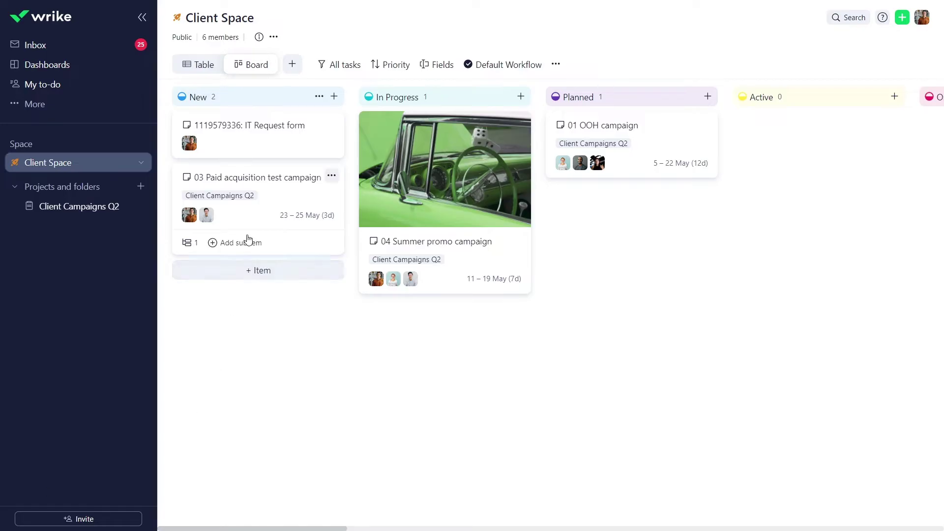
Open the IT Request form task's details on the Client Space board.
{"action": "left_click", "coordinate": [275, 128]}
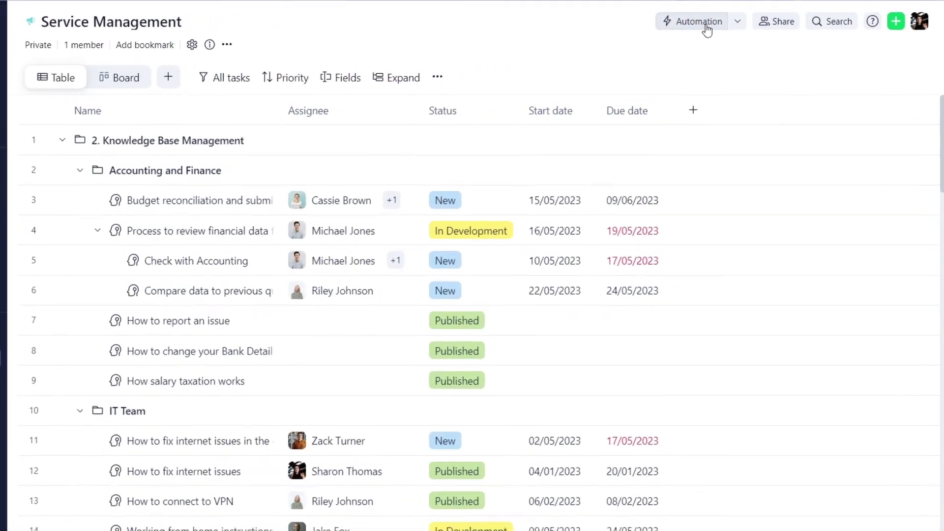
Start a new Client Space automation rule applied to projects.
{"action": "left_click", "coordinate": [704, 24]}
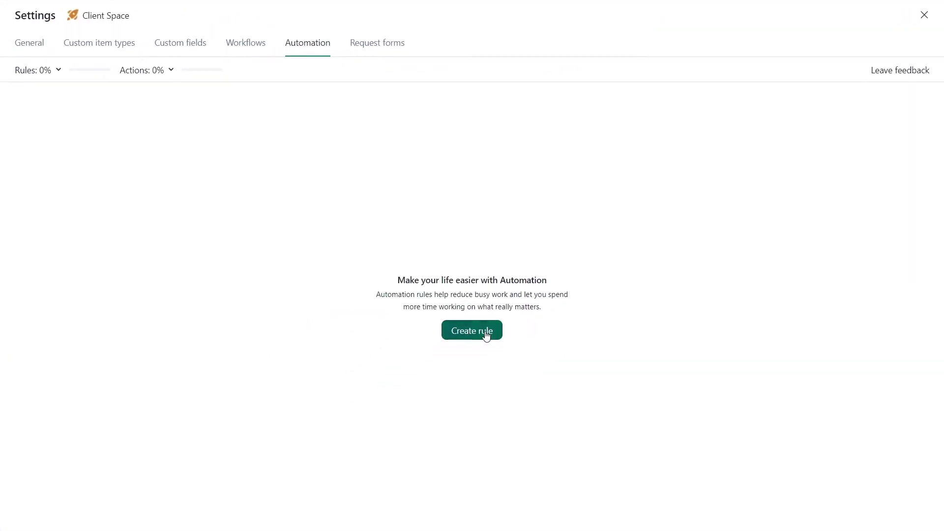
{"action": "left_click", "coordinate": [486, 332]}
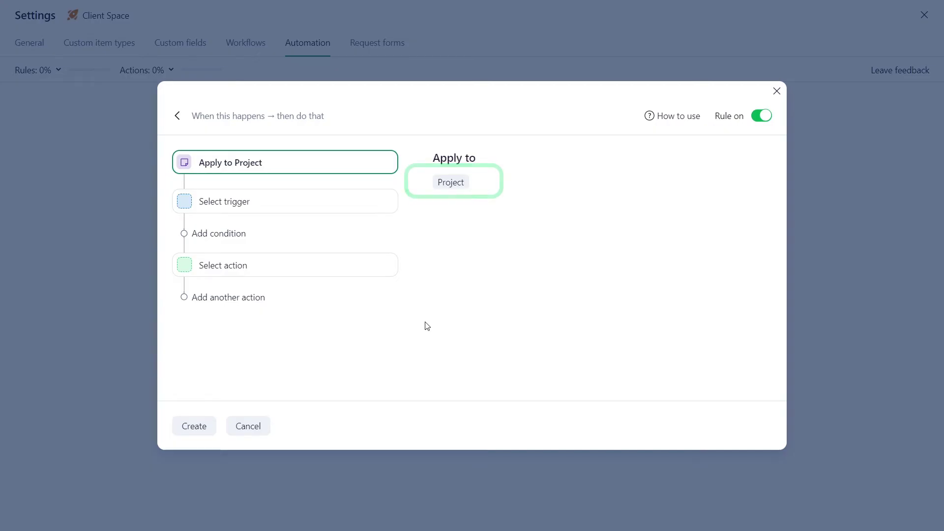
Trigger the rule when status changes to All completed.
{"action": "left_click", "coordinate": [363, 203]}
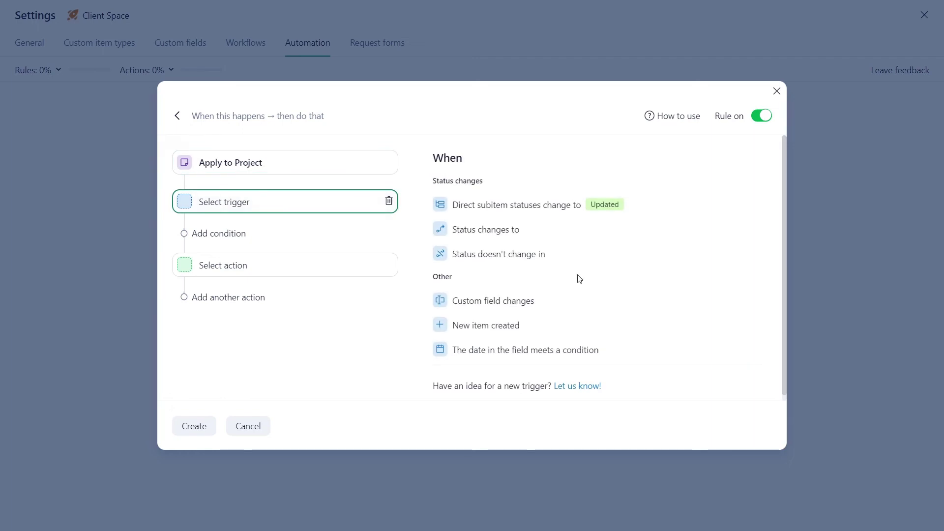
{"action": "left_click", "coordinate": [488, 230]}
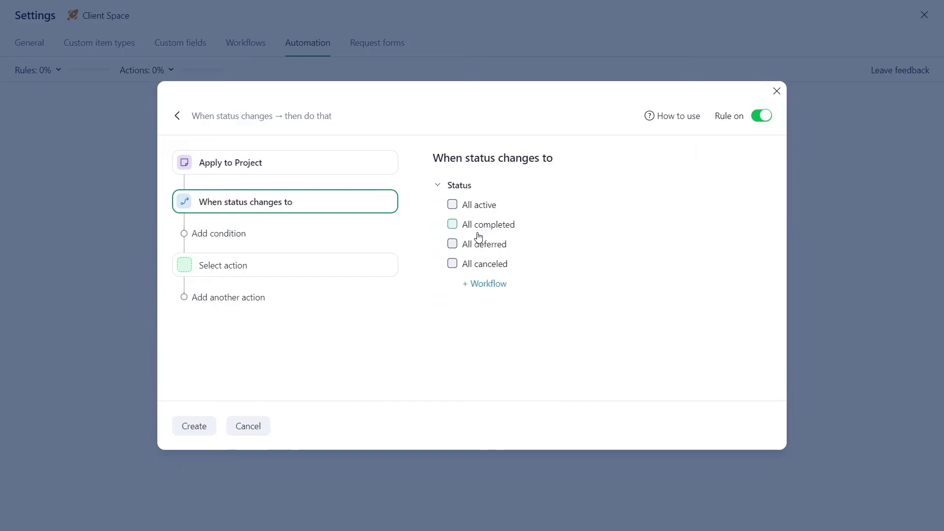
{"action": "left_click", "coordinate": [453, 224]}
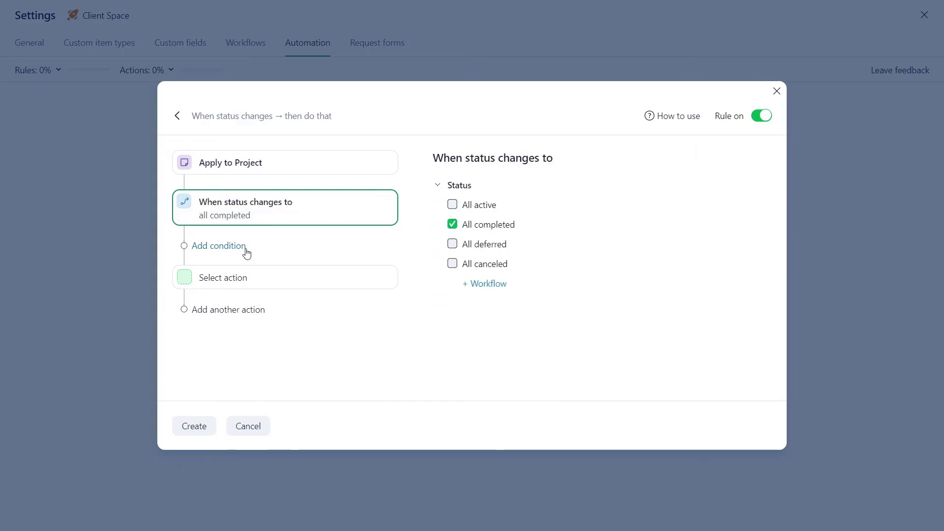
Add a condition requiring the Approvals status to be Approved.
{"action": "left_click", "coordinate": [243, 248]}
{"action": "left_click", "coordinate": [437, 282]}
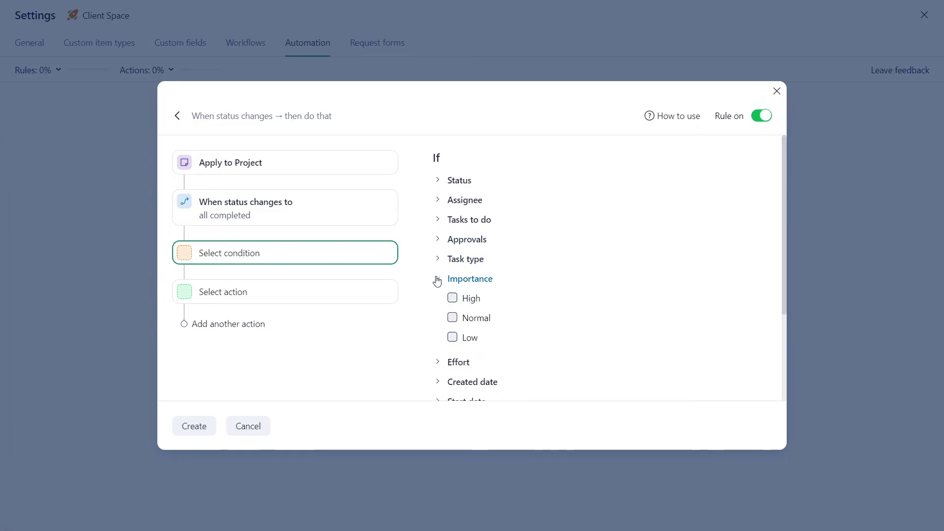
{"action": "left_click", "coordinate": [440, 260]}
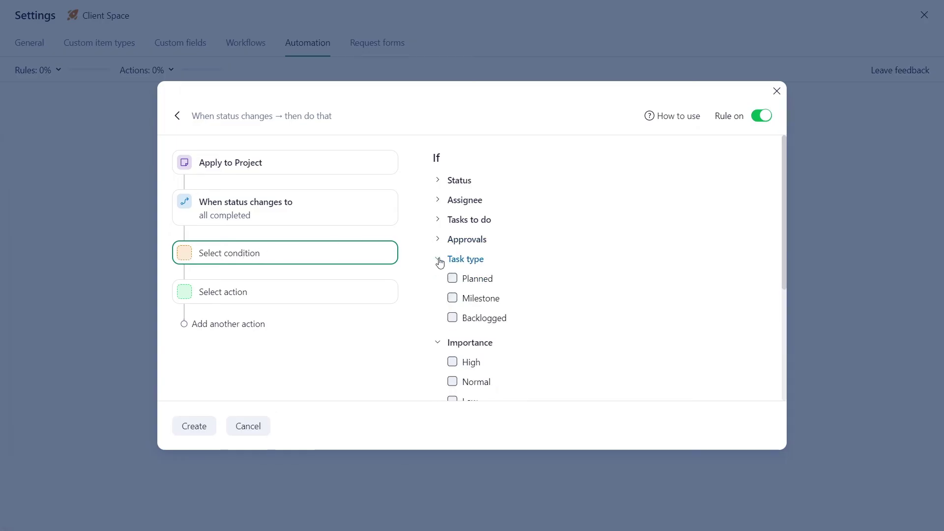
{"action": "left_click", "coordinate": [440, 200]}
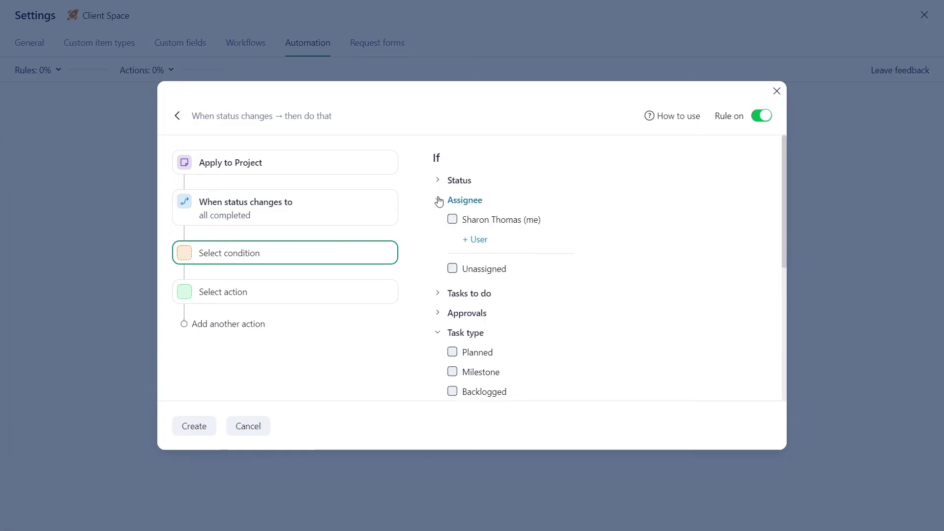
{"action": "left_click", "coordinate": [438, 313]}
{"action": "scroll", "coordinate": [549, 323], "scroll_direction": "down", "scroll_amount": 1}
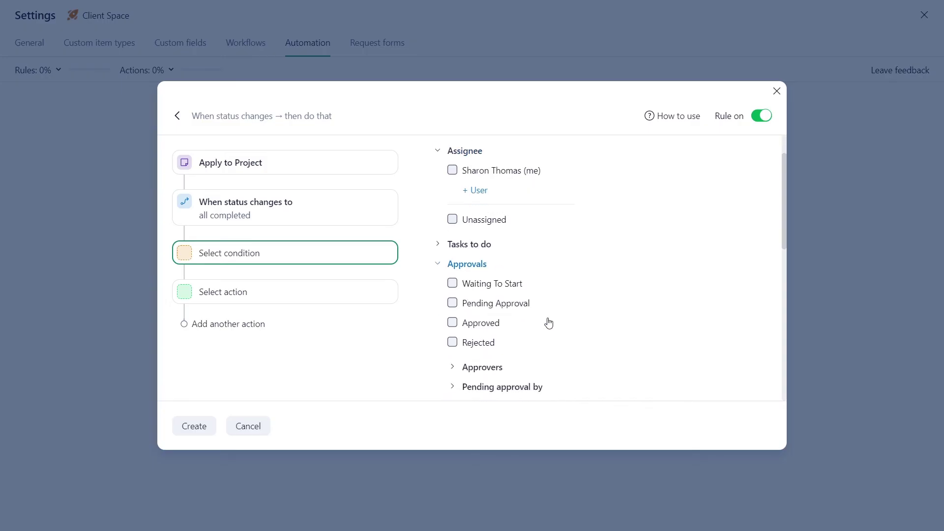
{"action": "left_click", "coordinate": [453, 322]}
Add a comment action telling approvers approved final designs are ready, then create the rule.
{"action": "left_click", "coordinate": [332, 293]}
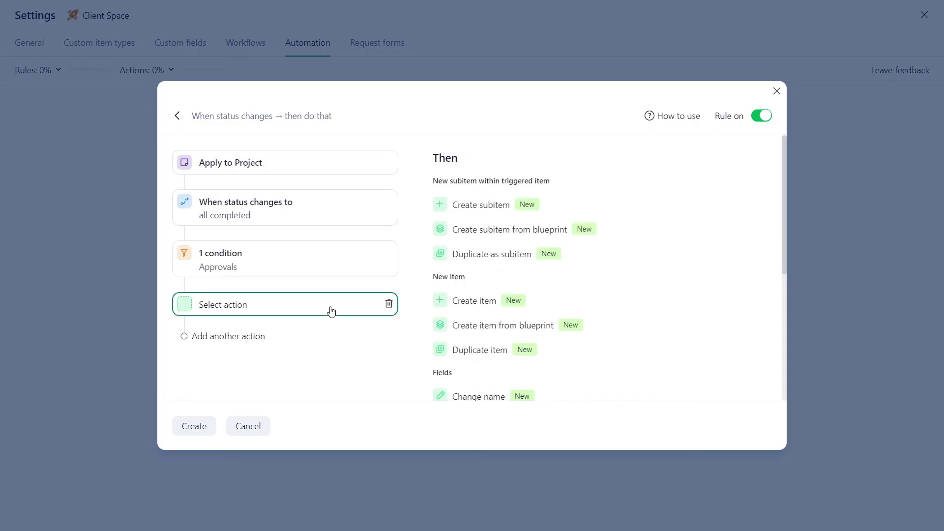
{"action": "scroll", "coordinate": [546, 304], "scroll_direction": "down", "scroll_amount": 2}
{"action": "scroll", "coordinate": [546, 304], "scroll_direction": "down", "scroll_amount": 2}
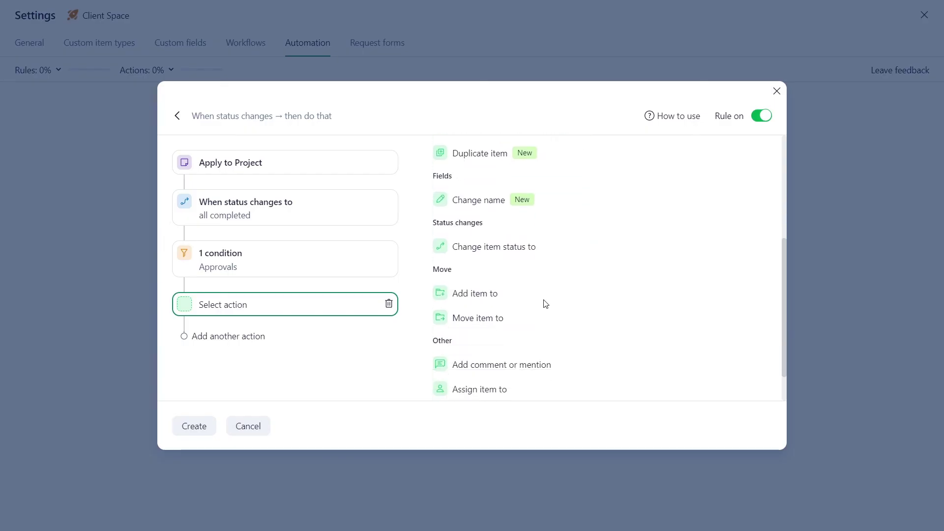
{"action": "scroll", "coordinate": [545, 304], "scroll_direction": "down", "scroll_amount": 1}
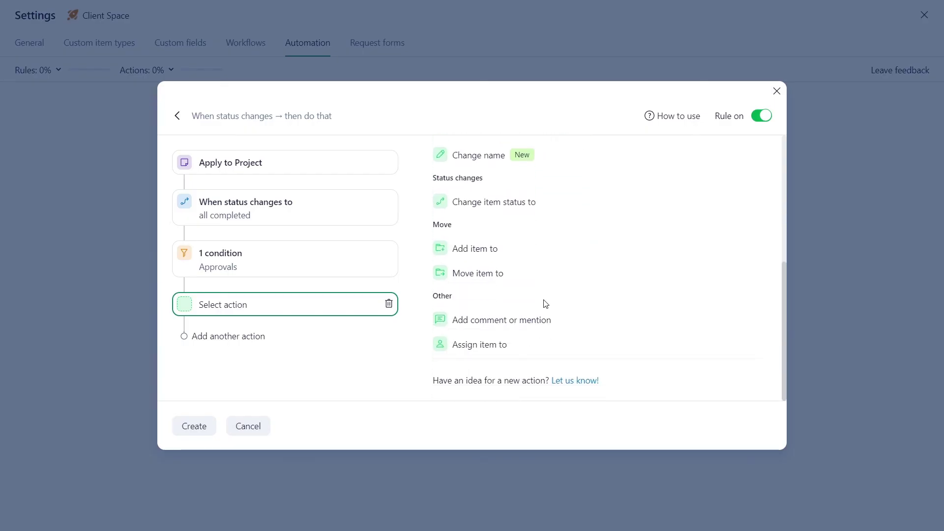
{"action": "left_click", "coordinate": [507, 326]}
{"action": "type", "text": "Hey! Your approved final designs are n"}
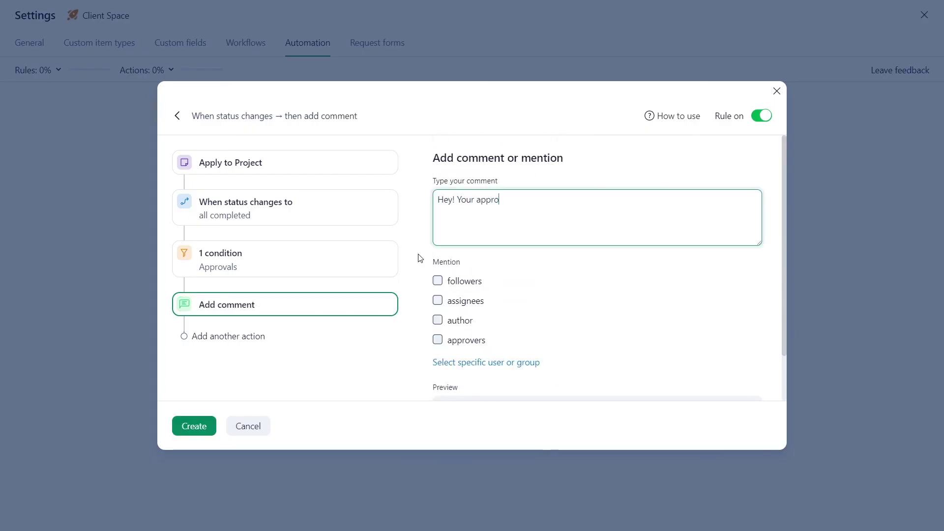
{"action": "type", "text": "ow ready 🚀, please check them out!"}
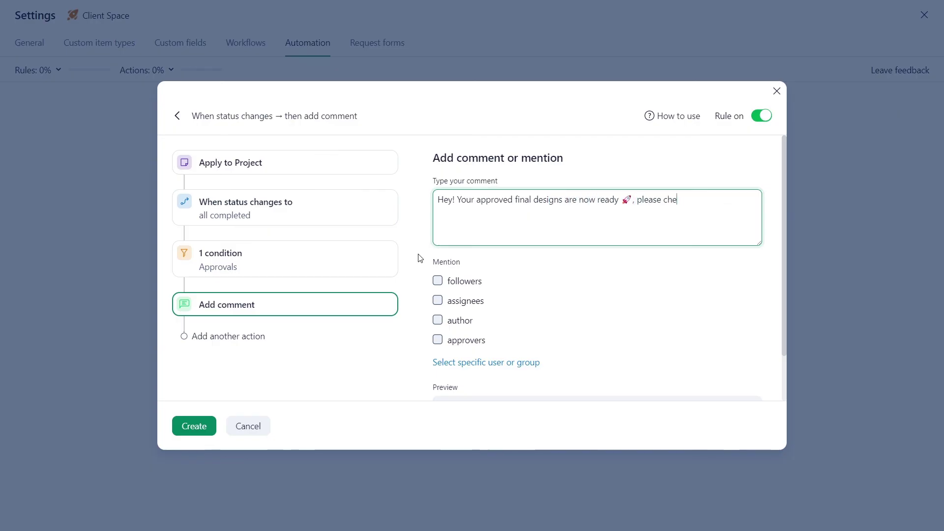
{"action": "left_click", "coordinate": [439, 340]}
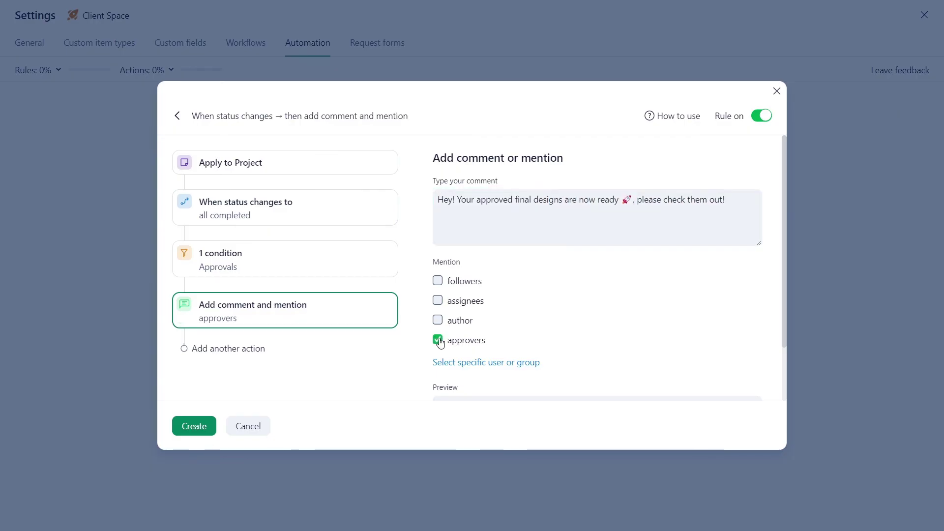
{"action": "left_click", "coordinate": [193, 425]}
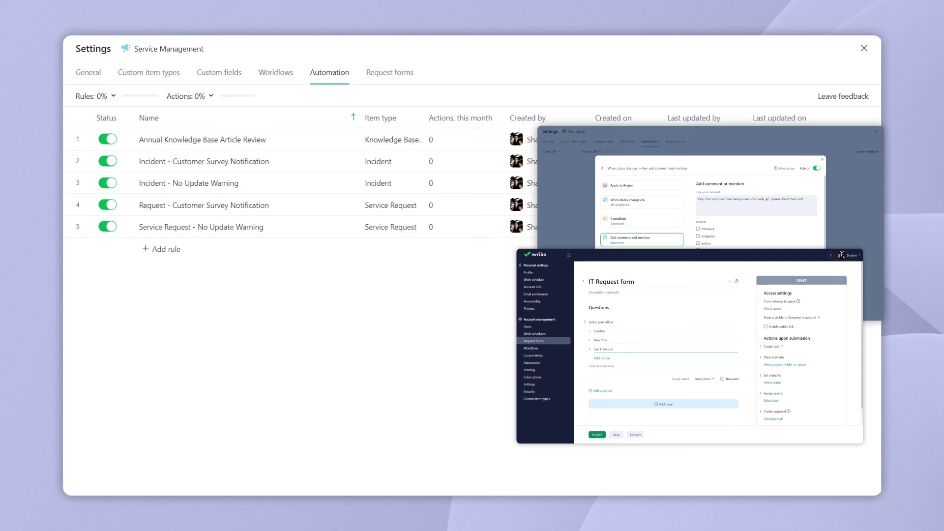